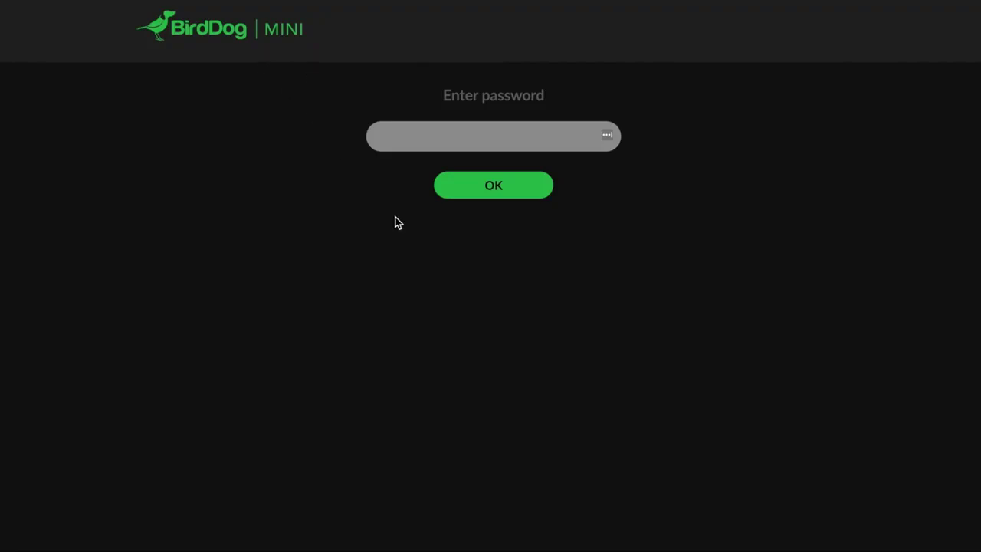
# - Focus the password field on the BirdDog Mini login page
pyautogui.click(513, 138)
# - Log in with the device password and dismiss the password-manager save prompt
pyautogui.write('•••••••')
pyautogui.press('Return')
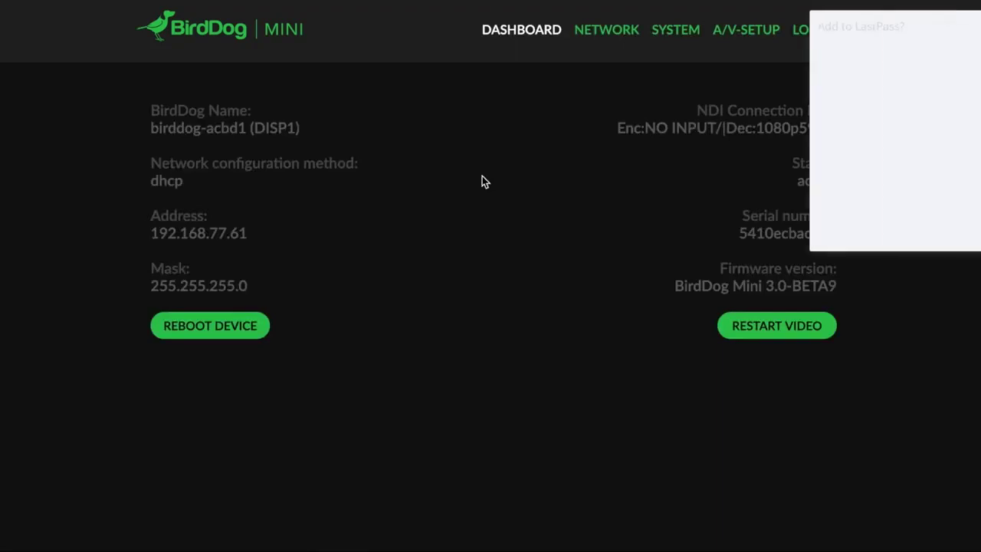
pyautogui.click(929, 229)
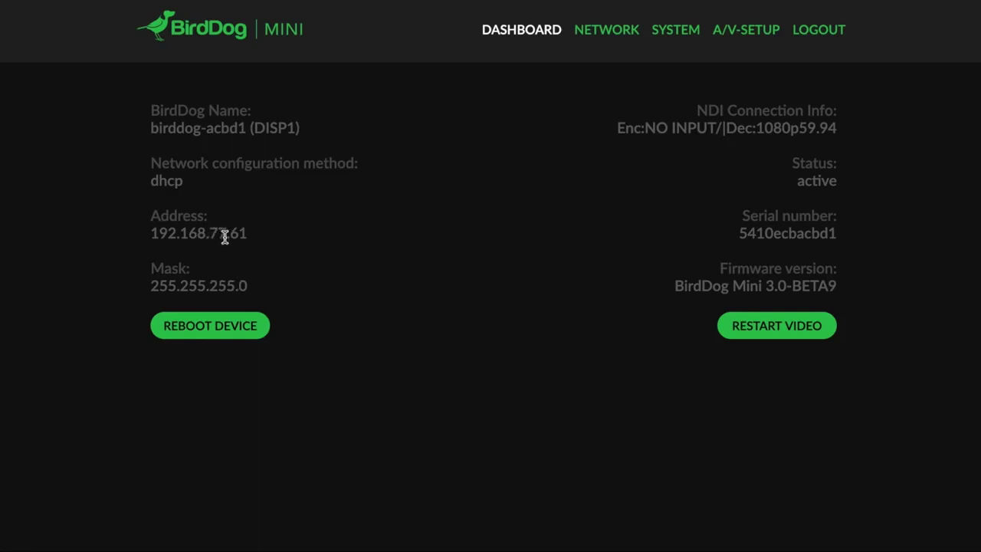
pyautogui.click(259, 290)
pyautogui.moveTo(720, 269); pyautogui.dragTo(691, 280)
pyautogui.click(848, 276)
pyautogui.click(690, 280)
pyautogui.click(607, 30)
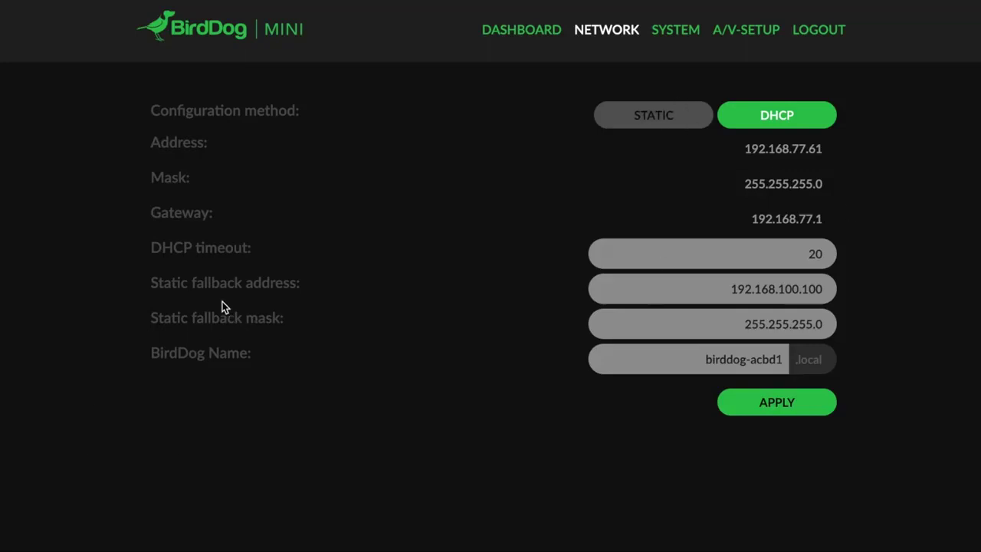
# - On the Network page, set the configuration method to Static, exposing address 192.168.77.61 and gateway 192.168.77.1
pyautogui.moveTo(288, 292)
pyautogui.click(650, 112)
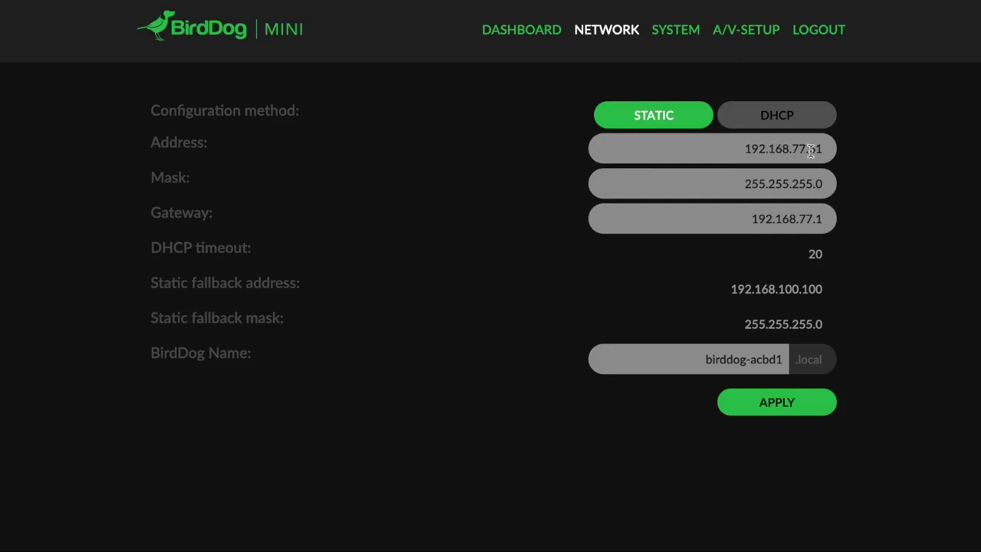
# - Select the last octet of the Address and the full Gateway value for editing
pyautogui.moveTo(810, 151); pyautogui.dragTo(829, 151)
pyautogui.moveTo(754, 219); pyautogui.dragTo(866, 234)
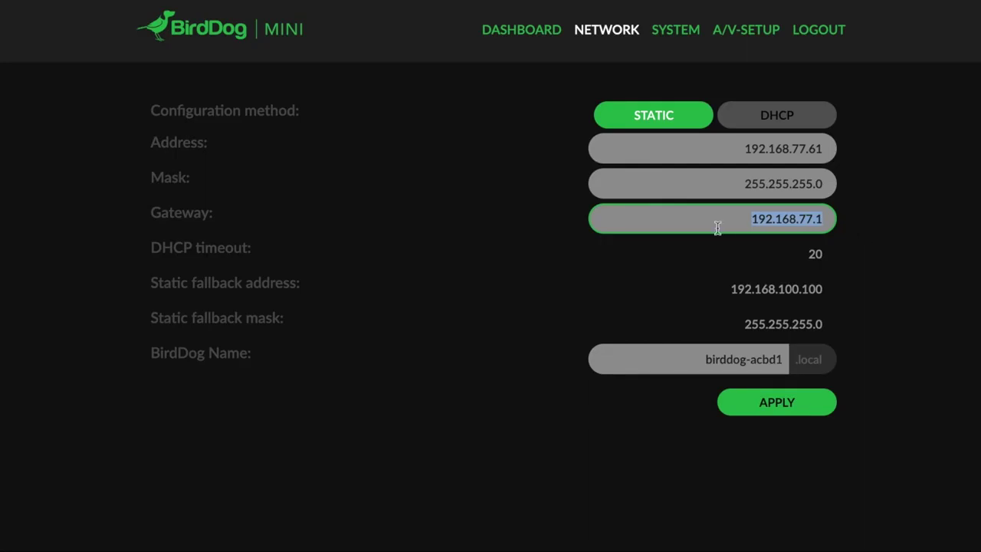
pyautogui.click(742, 222)
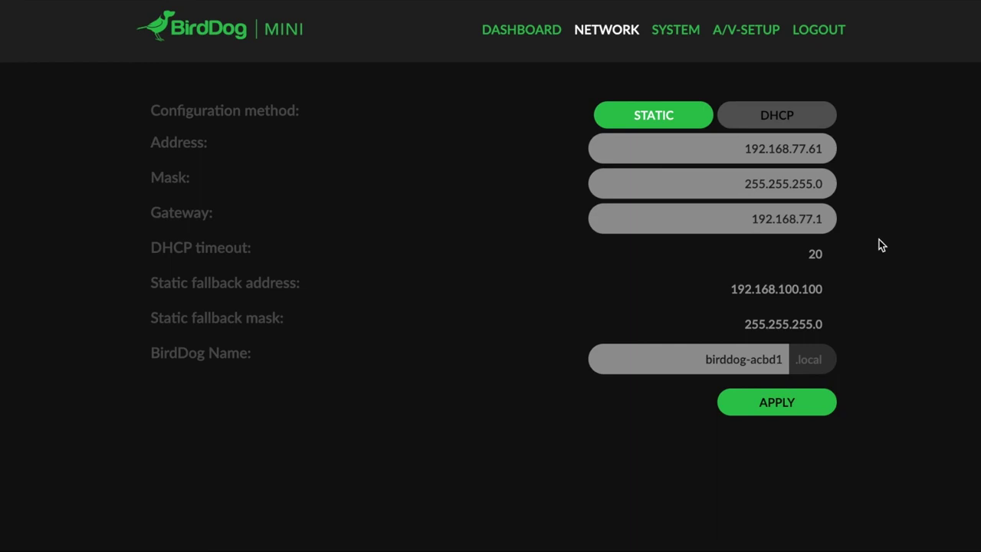
pyautogui.moveTo(734, 219); pyautogui.dragTo(843, 220)
pyautogui.click(923, 172)
pyautogui.click(777, 115)
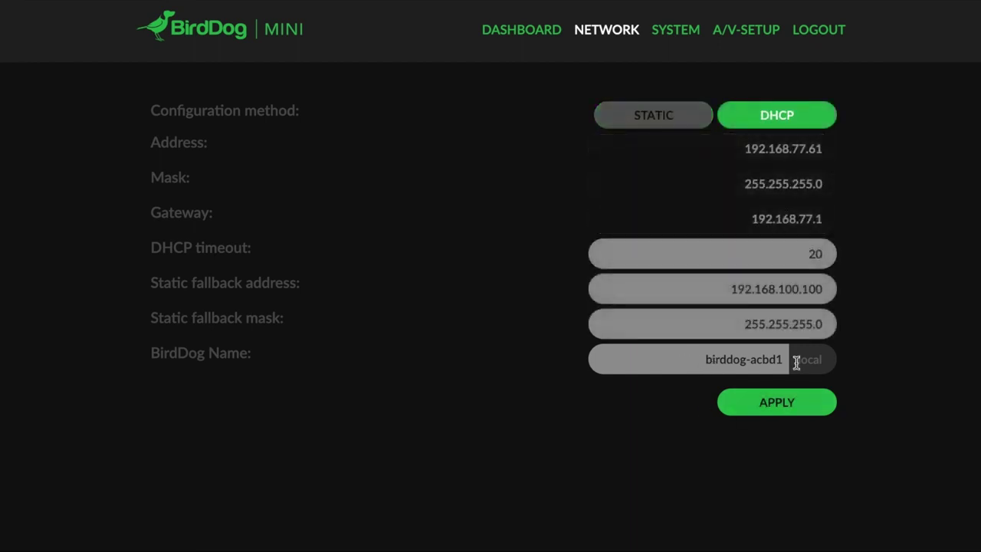
pyautogui.click(685, 360)
pyautogui.moveTo(685, 359); pyautogui.dragTo(848, 357)
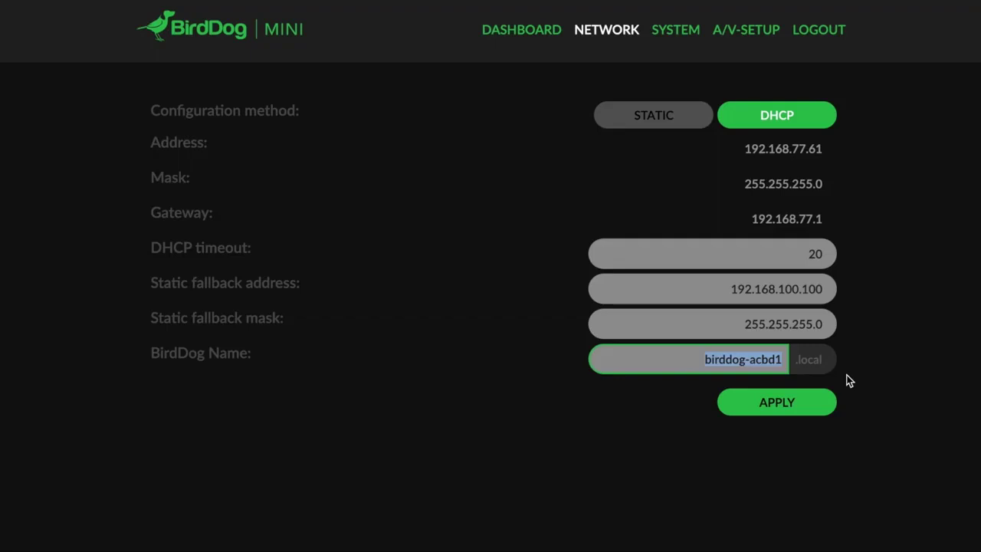
pyautogui.click(776, 354)
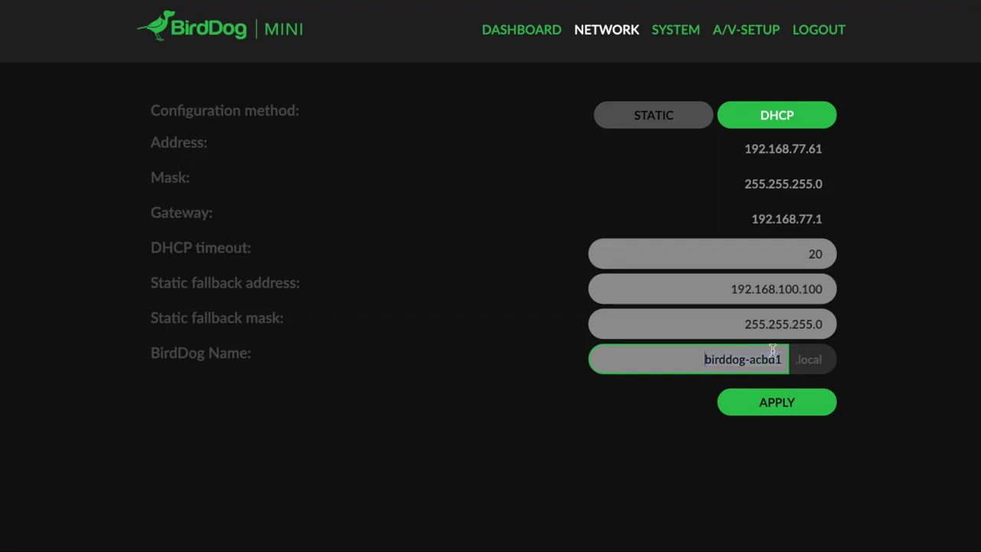
pyautogui.doubleClick(726, 360)
pyautogui.click(752, 360)
pyautogui.moveTo(689, 357); pyautogui.dragTo(809, 375)
pyautogui.click(862, 376)
pyautogui.doubleClick(775, 360)
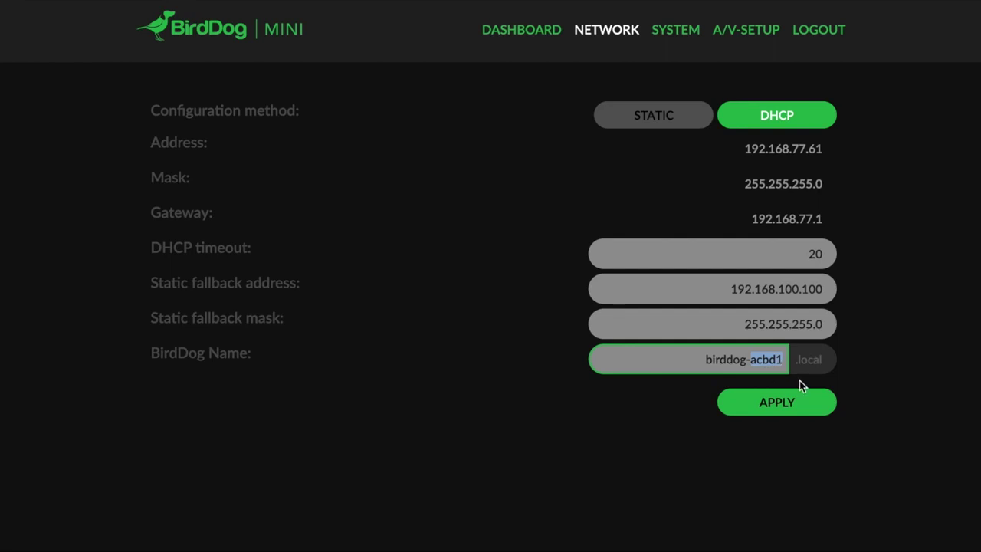
pyautogui.press('Right')
pyautogui.write('-cam1')
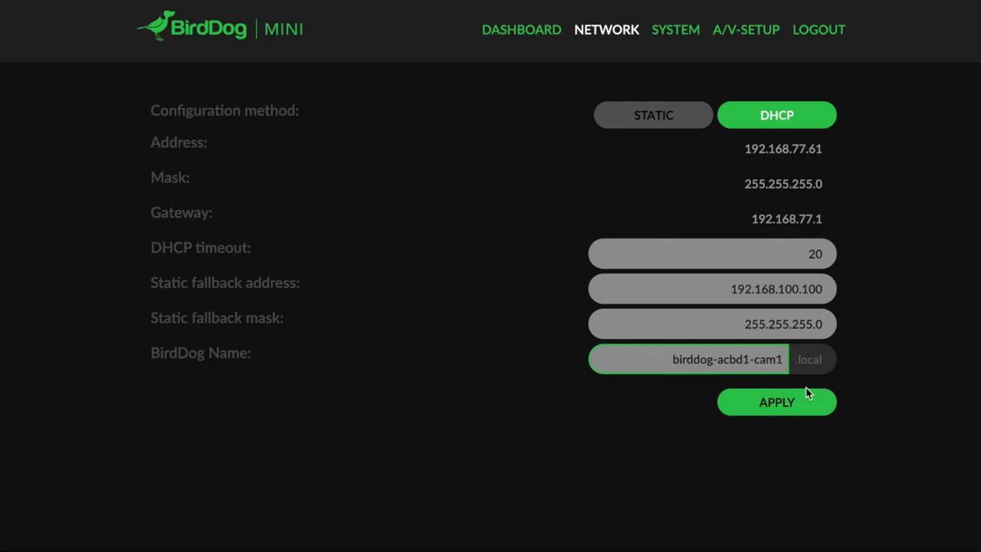
pyautogui.press('BackSpace')
pyautogui.press('BackSpace')
pyautogui.press('BackSpace')
pyautogui.press('BackSpace')
pyautogui.press('BackSpace')
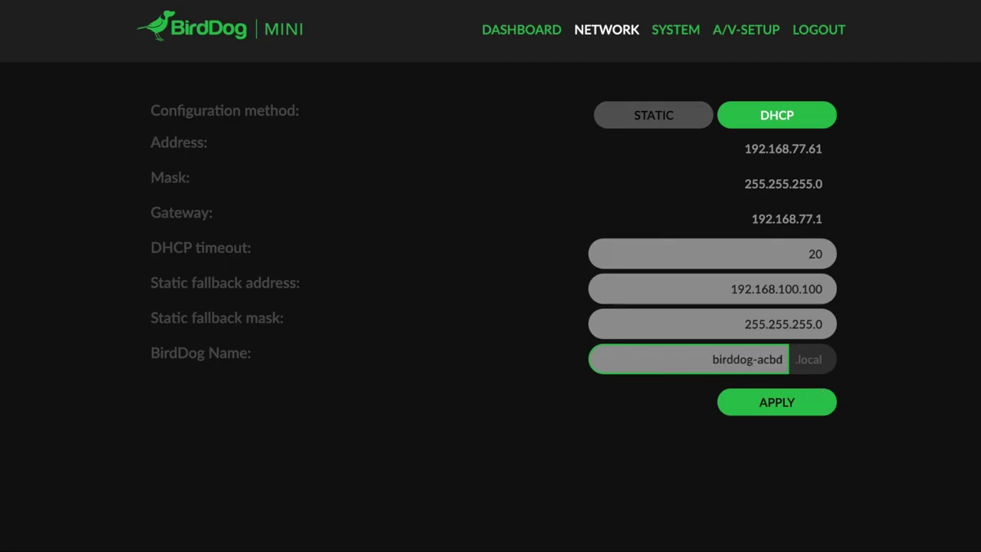
pyautogui.click(908, 330)
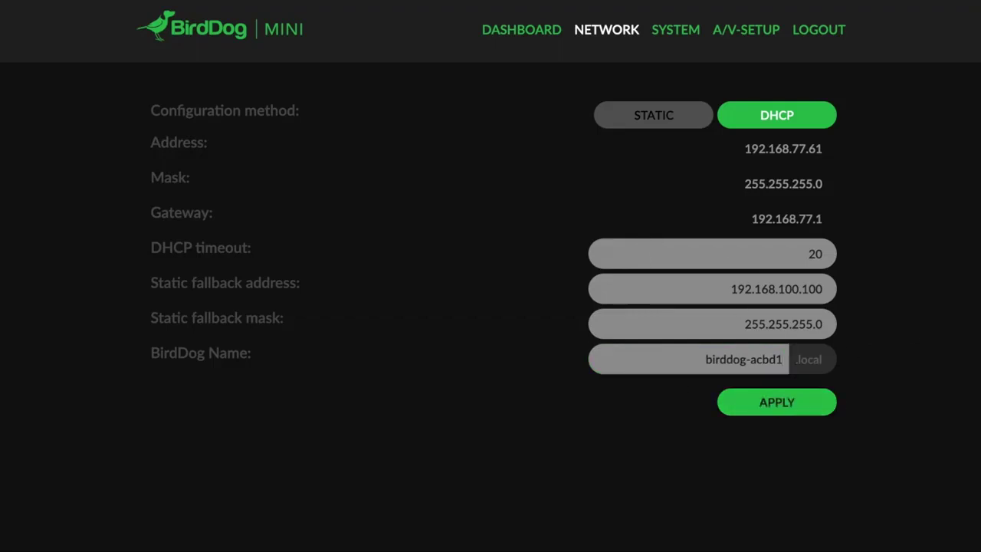
# - Open the System page and scroll down to the System Update and Config. Update sections
pyautogui.click(665, 30)
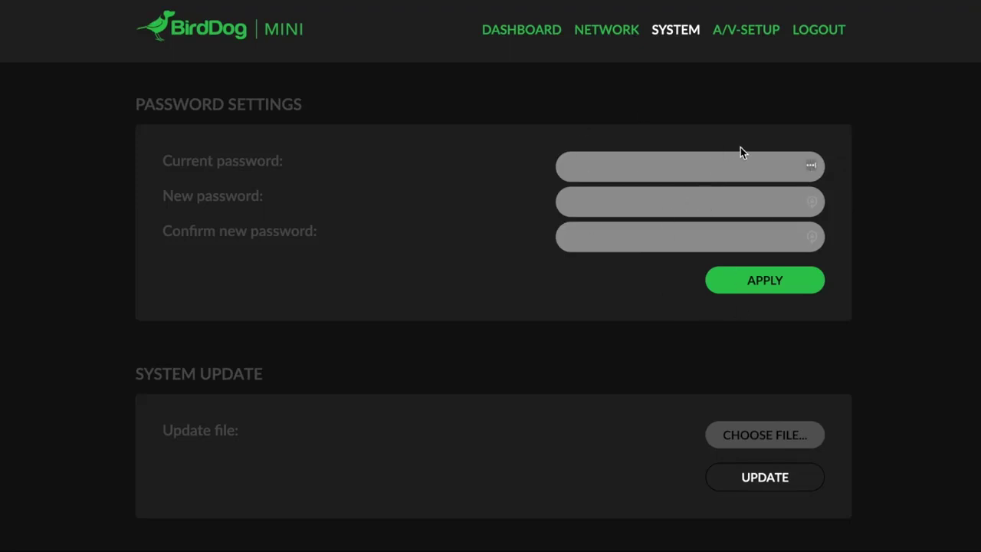
pyautogui.scroll(-3, 716, 257)
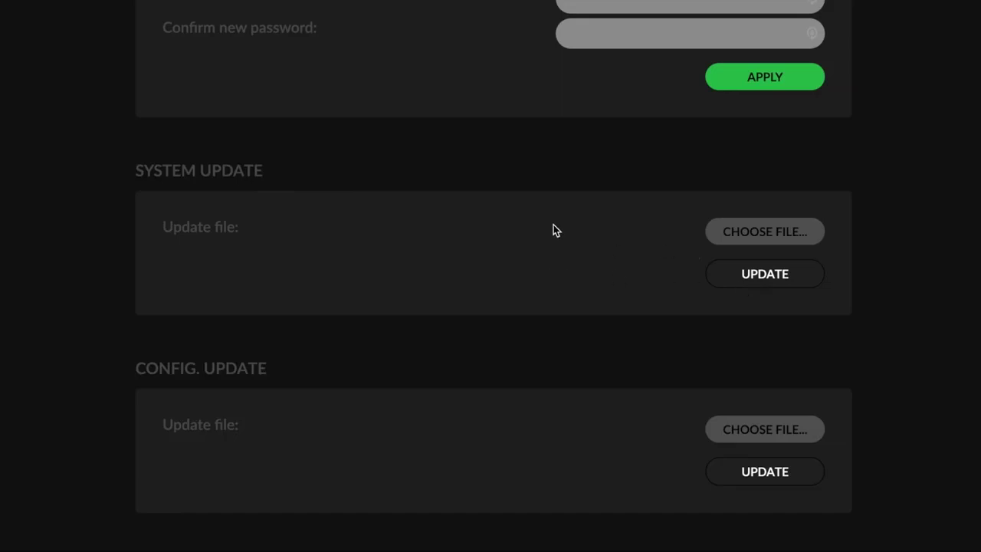
pyautogui.click(753, 233)
pyautogui.scroll(-1, 566, 302)
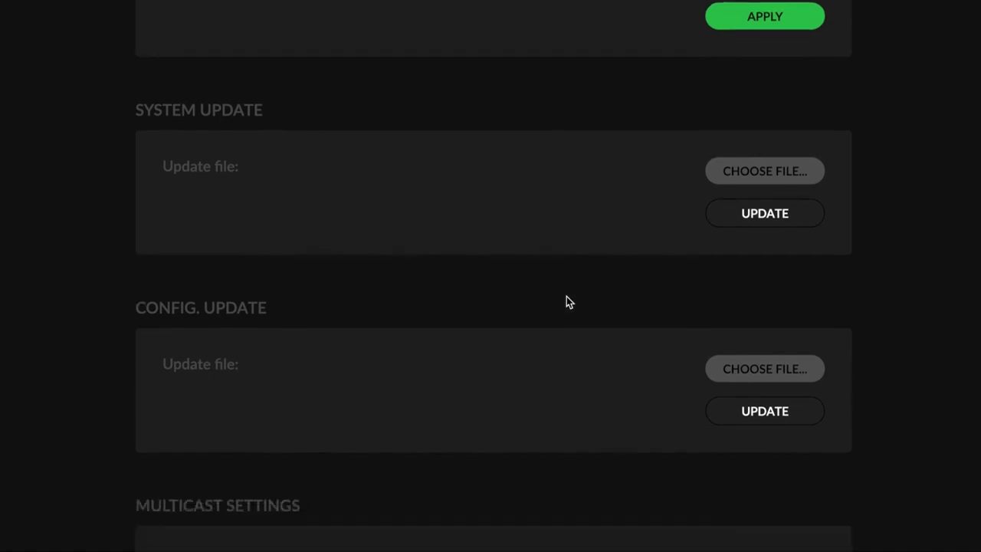
# - Scroll down to Multicast Settings: disabled, net prefix 192.168.0.0, mask 255.255.0.0
pyautogui.scroll(-2, 566, 302)
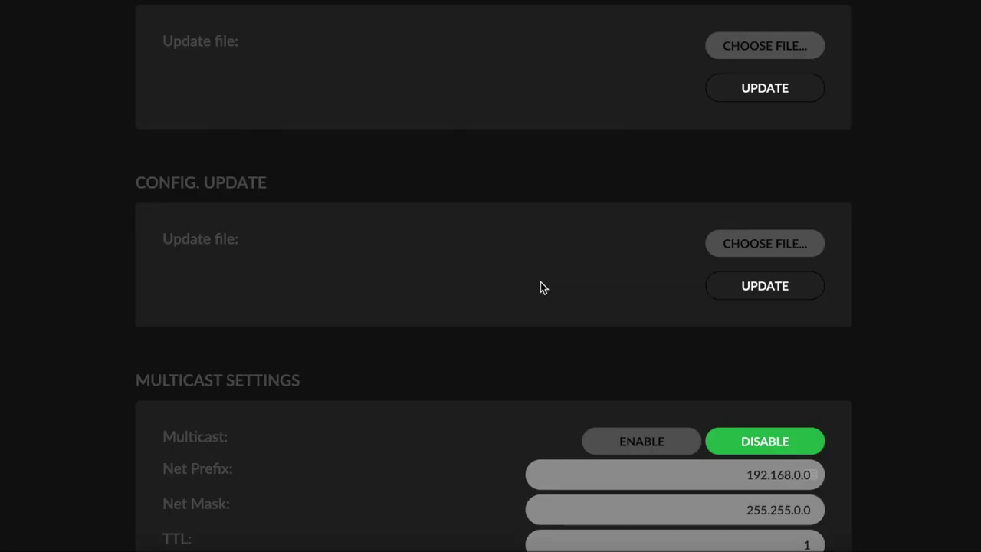
pyautogui.scroll(-2, 540, 285)
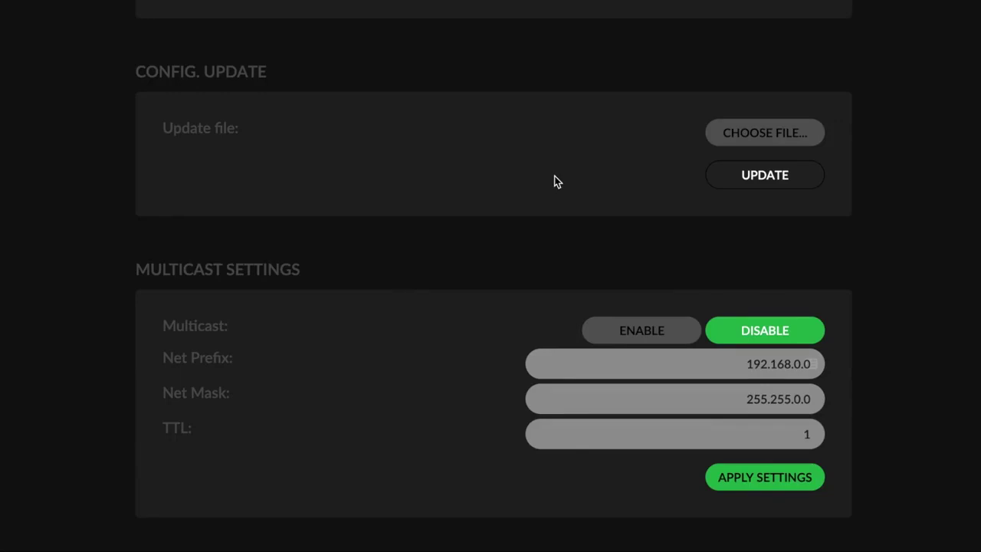
# - Check the multicast TTL of 1, then scroll back up to Password Settings
pyautogui.scroll(-1, 620, 145)
pyautogui.scroll(10, 262, 397)
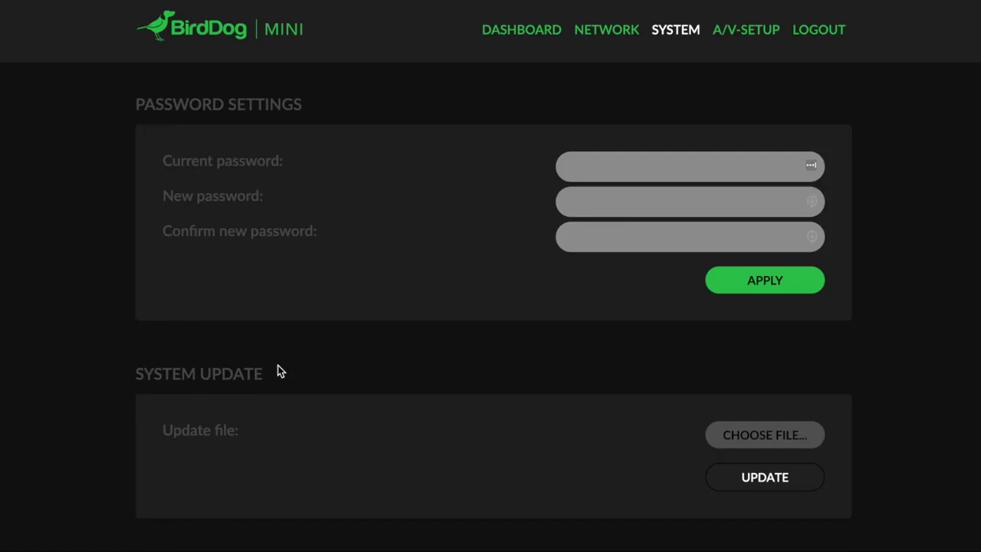
# - Return to the Dashboard showing birddog-acbd1, 192.168.77.61 and firmware 3.0-BETA9
pyautogui.click(525, 31)
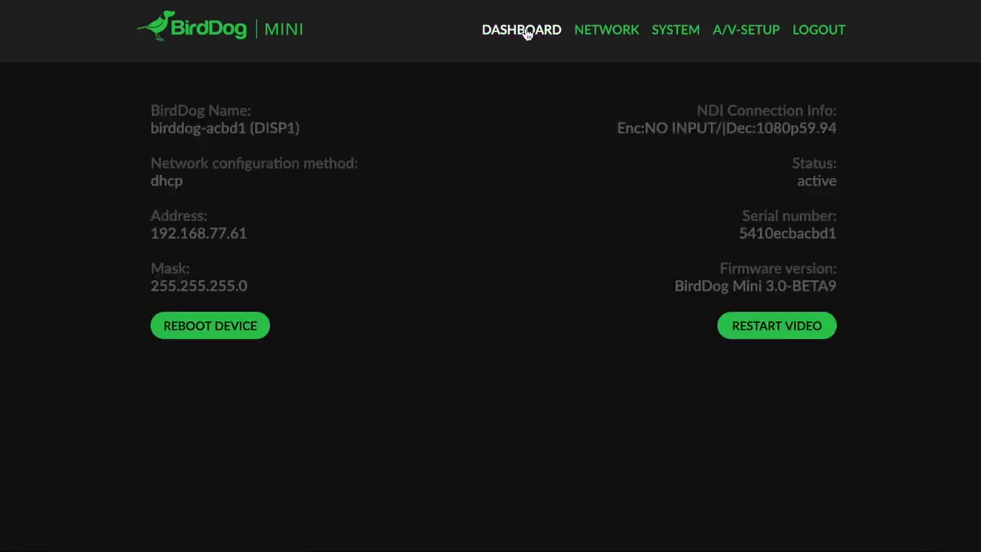